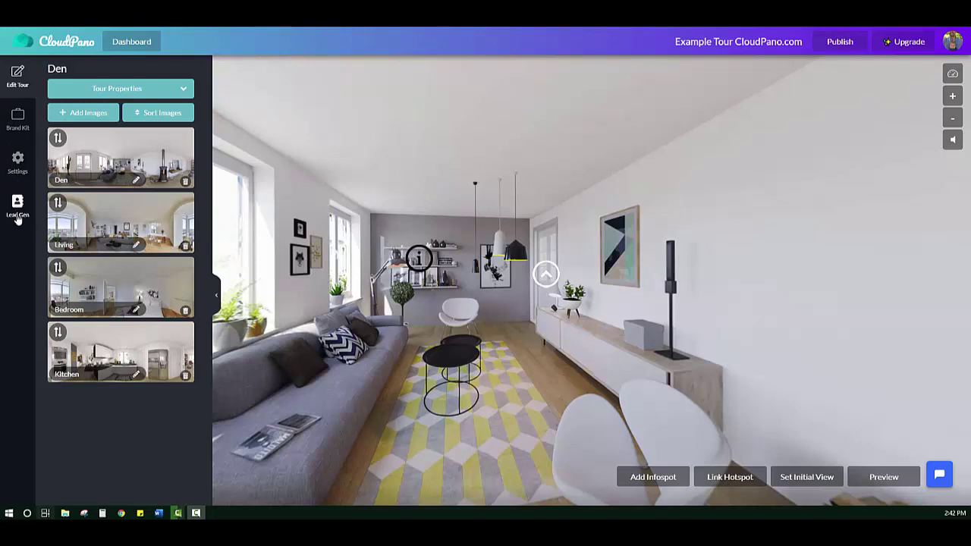
pyautogui.click(13, 203)
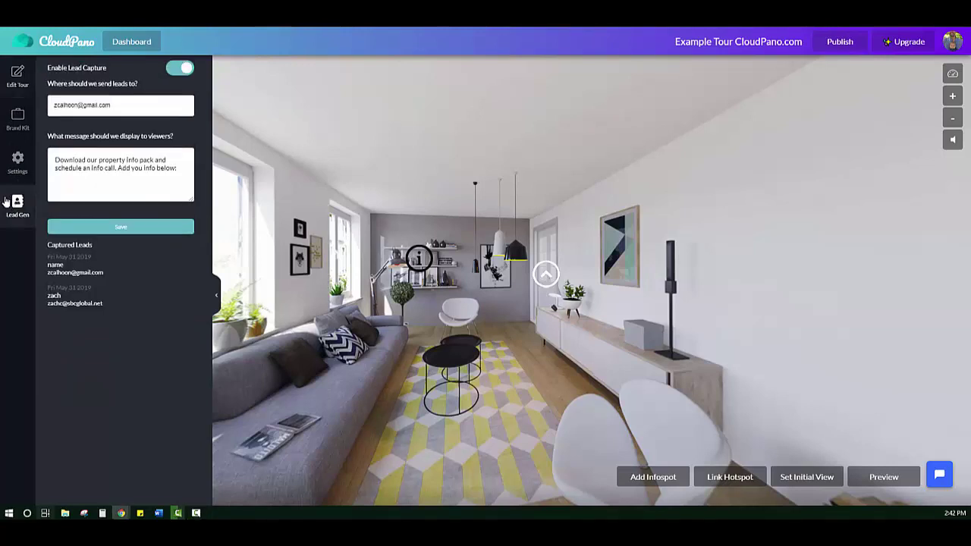
pyautogui.click(182, 70)
pyautogui.click(182, 69)
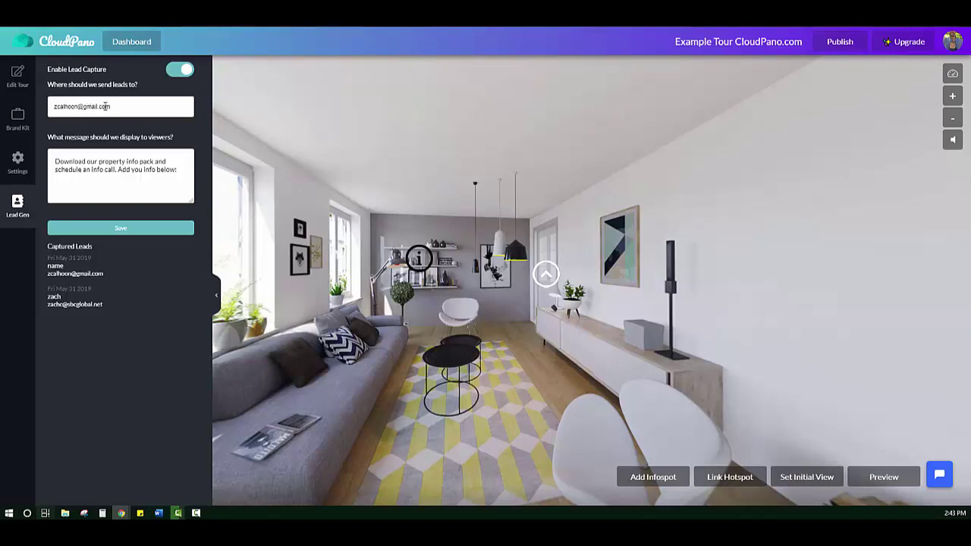
pyautogui.tripleClick(101, 106)
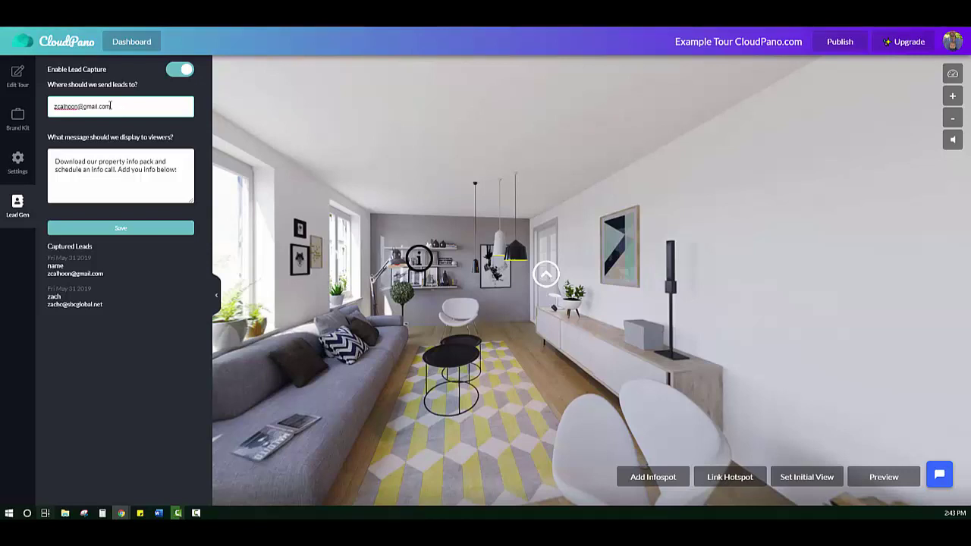
pyautogui.moveTo(118, 106); pyautogui.dragTo(57, 105)
pyautogui.click(123, 109)
pyautogui.doubleClick(112, 103)
pyautogui.click(112, 103)
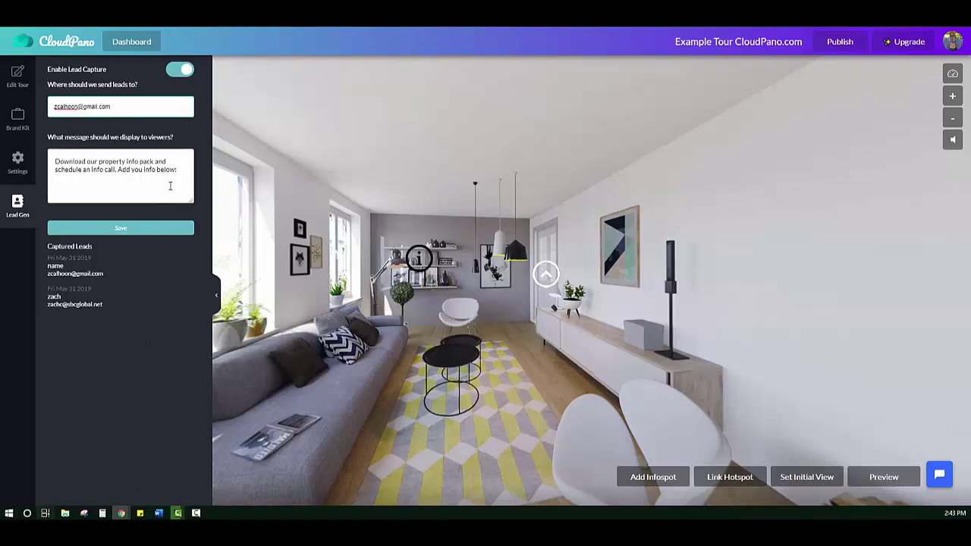
pyautogui.moveTo(55, 164); pyautogui.dragTo(191, 171)
pyautogui.click(159, 179)
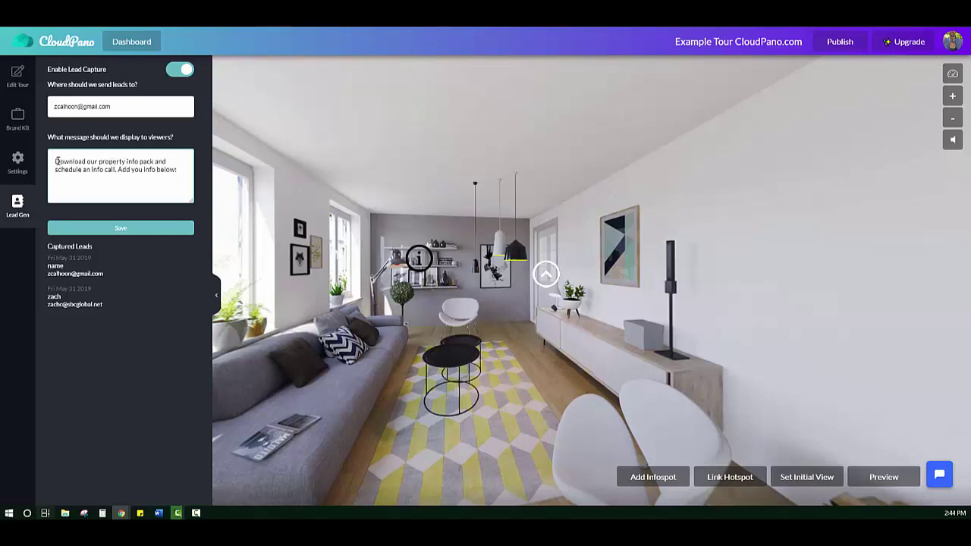
# - Replace the viewer message with 'Get updates:' and save the Lead Gen settings
pyautogui.hotkey('ctrl', 'a')
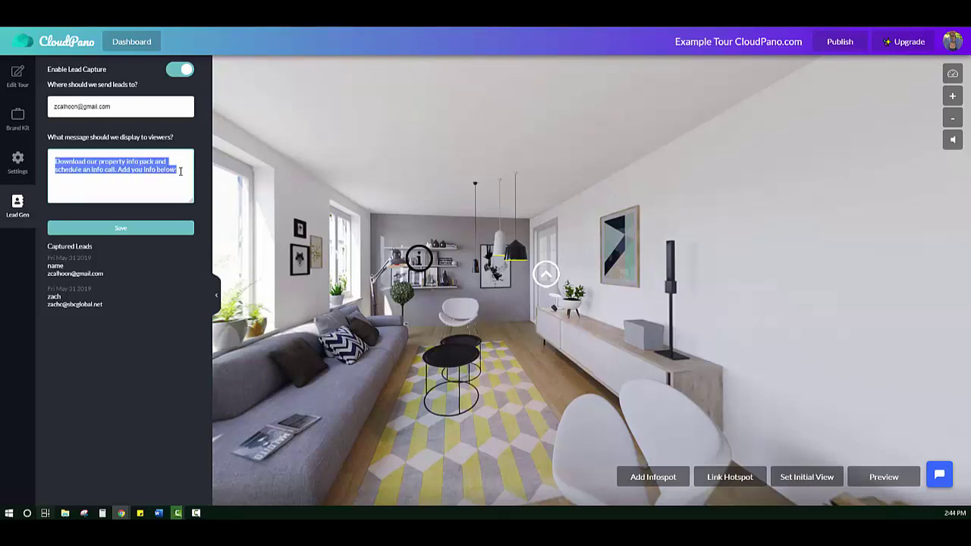
pyautogui.write('Tr')
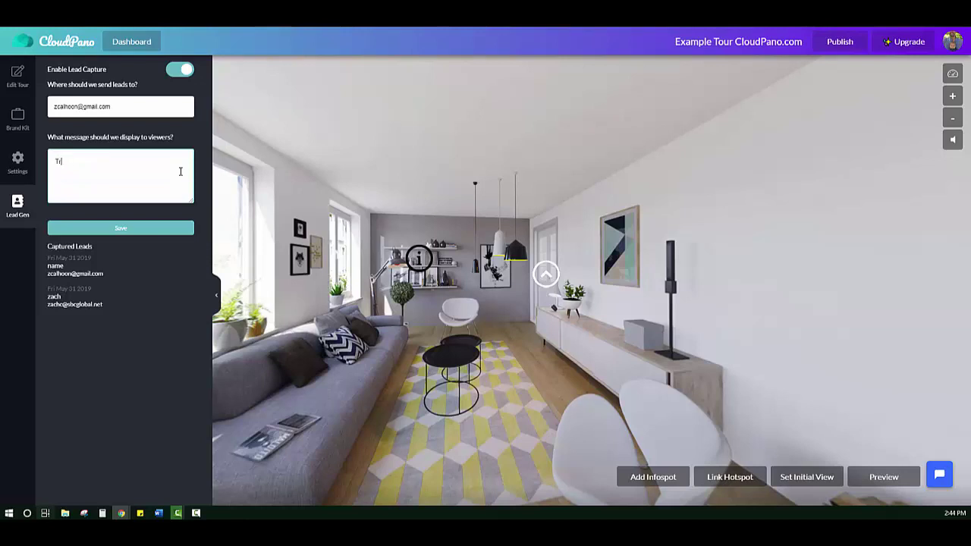
pyautogui.write('ack this listing')
pyautogui.press('BackSpace')
pyautogui.press('BackSpace')
pyautogui.press('BackSpace')
pyautogui.press('BackSpace')
pyautogui.press('BackSpace')
pyautogui.press('BackSpace')
pyautogui.press('BackSpace')
pyautogui.press('BackSpace')
pyautogui.press('BackSpace')
pyautogui.press('BackSpace')
pyautogui.press('BackSpace')
pyautogui.press('BackSpace')
pyautogui.press('BackSpace')
pyautogui.press('BackSpace')
pyautogui.press('BackSpace')
pyautogui.write('Get updates:')
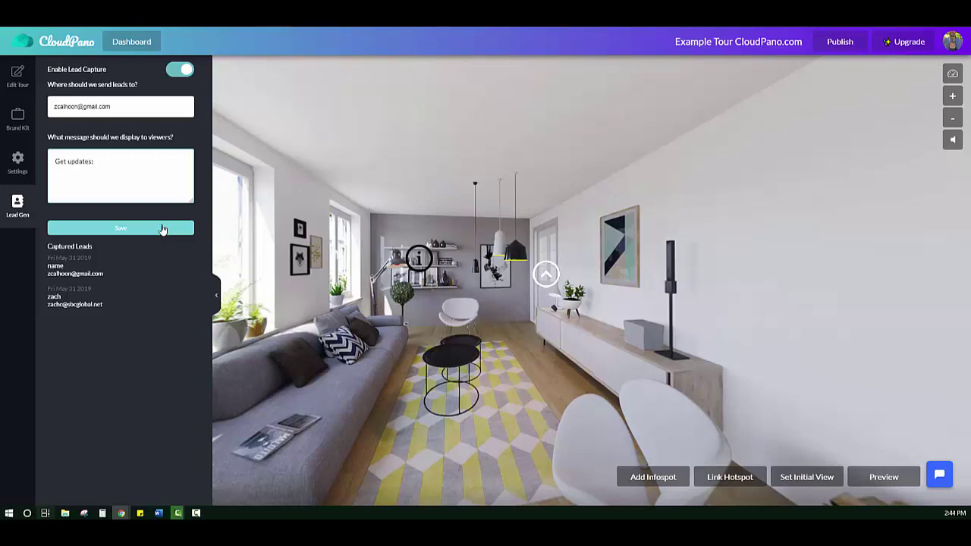
pyautogui.click(160, 232)
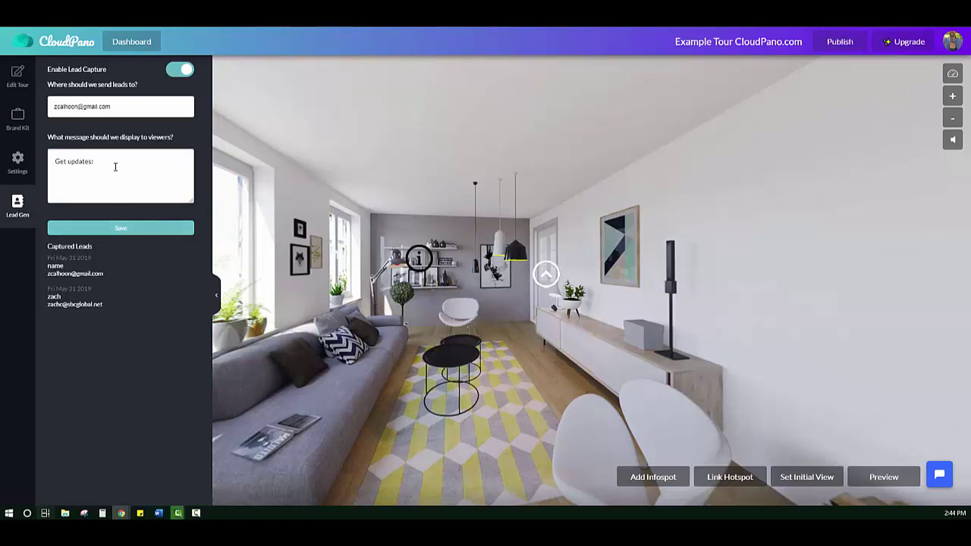
pyautogui.click(117, 231)
pyautogui.click(90, 231)
pyautogui.press('F9')
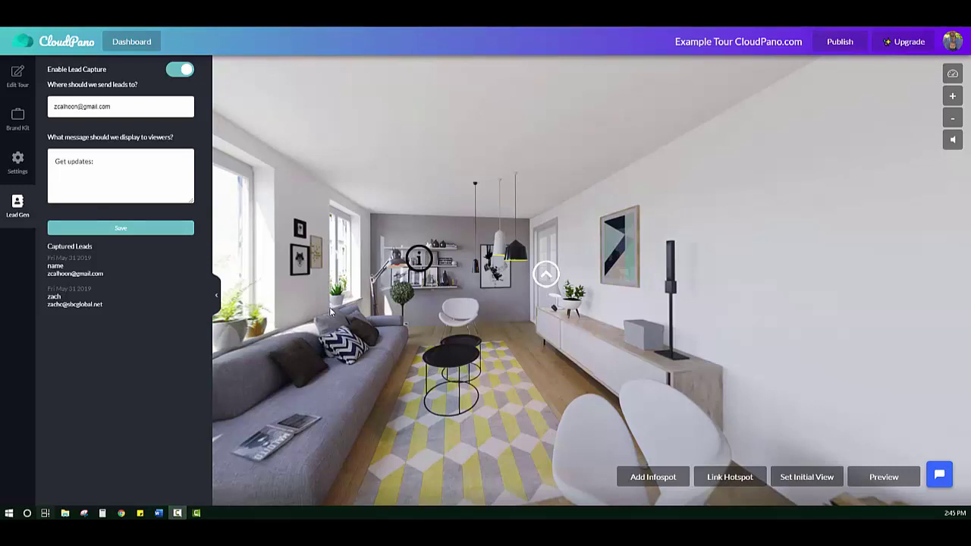
# - Publish the tour and mute its ambient sound in the live viewer
pyautogui.click(826, 45)
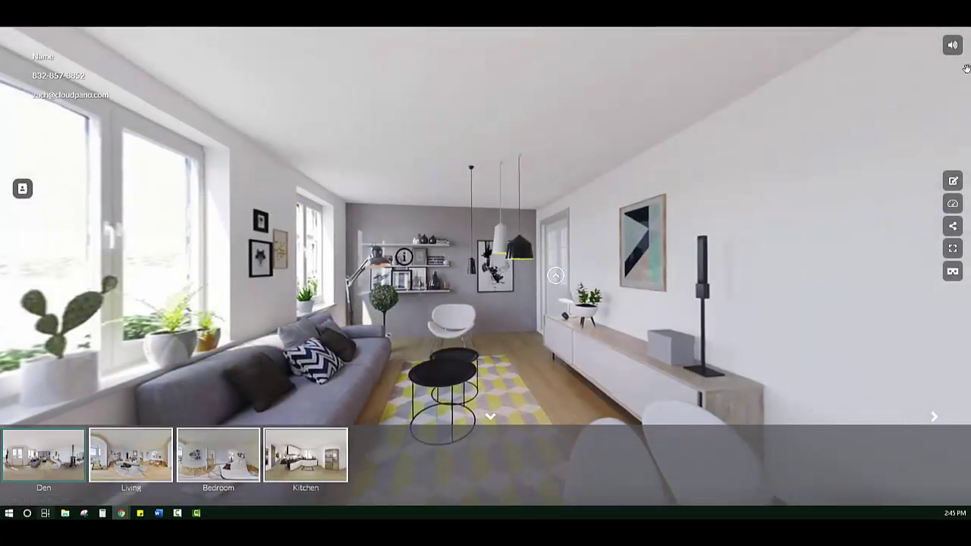
pyautogui.click(952, 45)
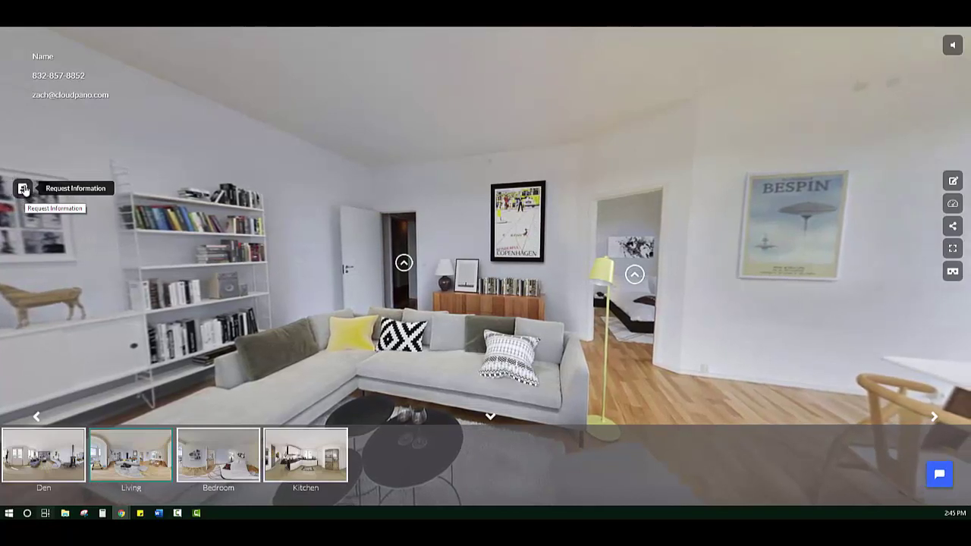
# - Enter a test name and e-mail address in the Get updates: form and submit it
pyautogui.click(23, 188)
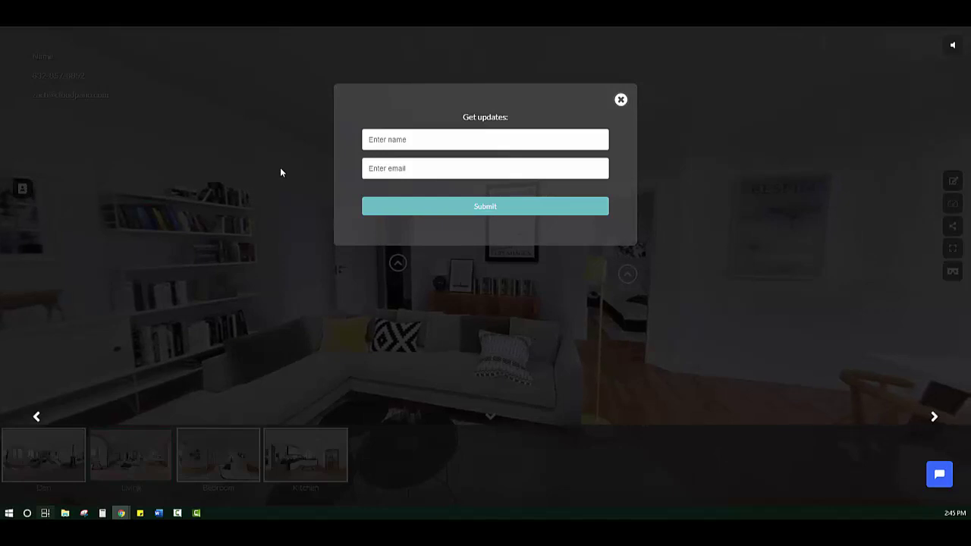
pyautogui.moveTo(461, 121); pyautogui.dragTo(519, 120)
pyautogui.click(475, 130)
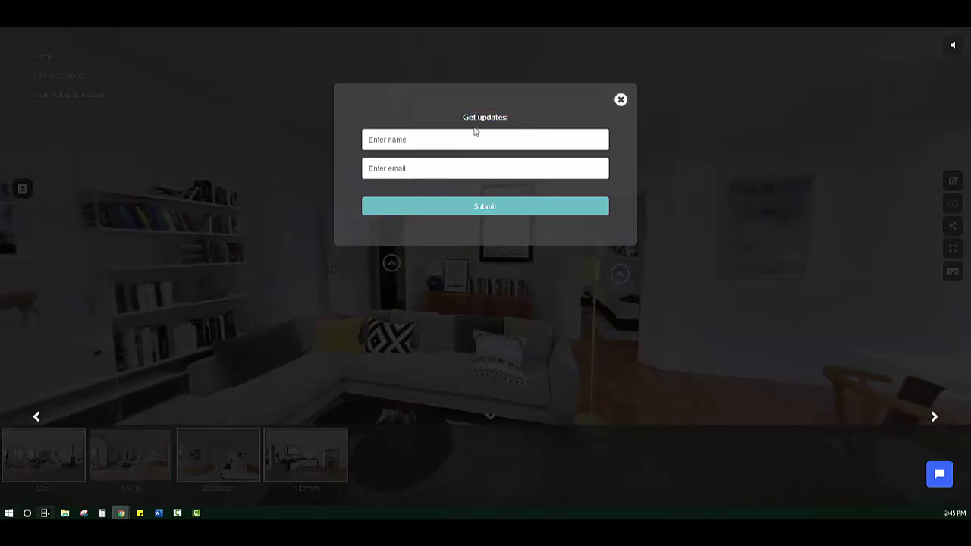
pyautogui.click(421, 171)
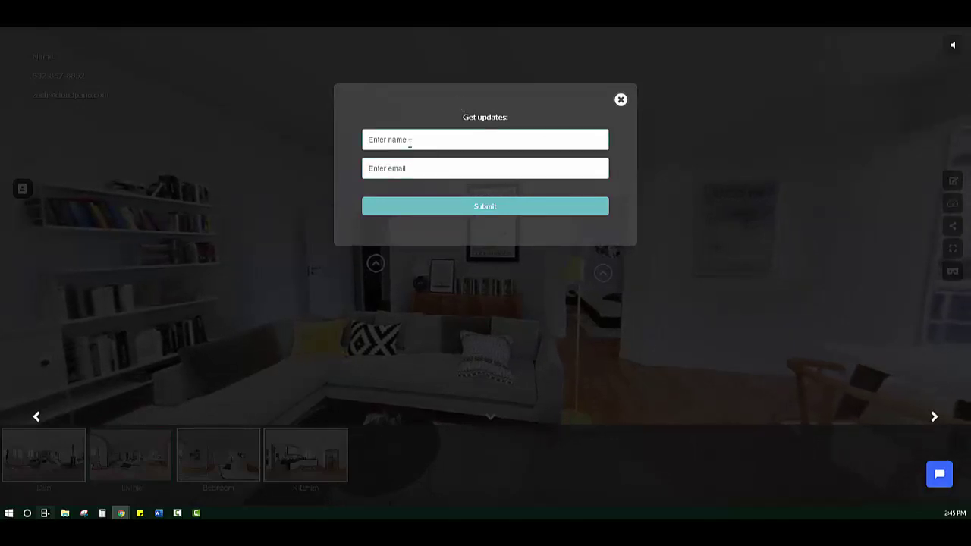
pyautogui.click(426, 161)
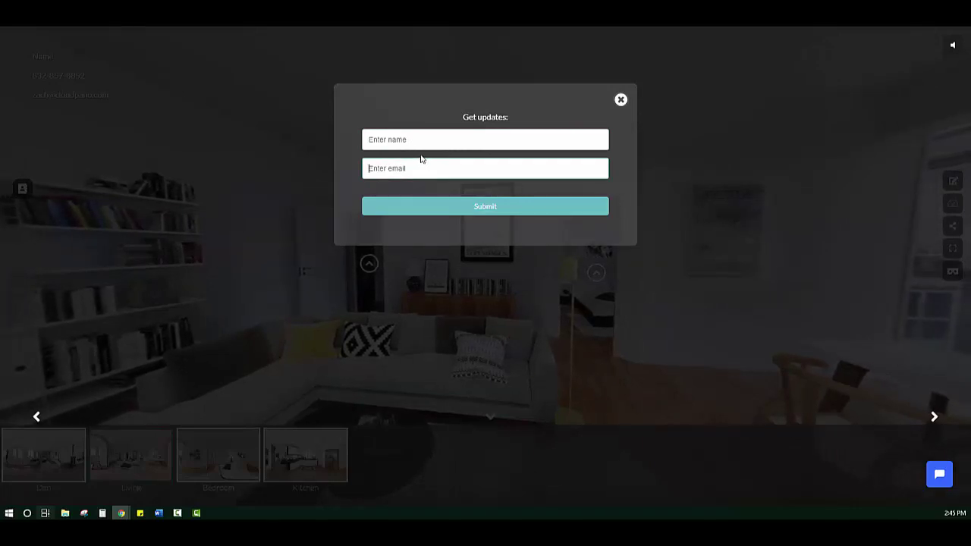
pyautogui.click(407, 140)
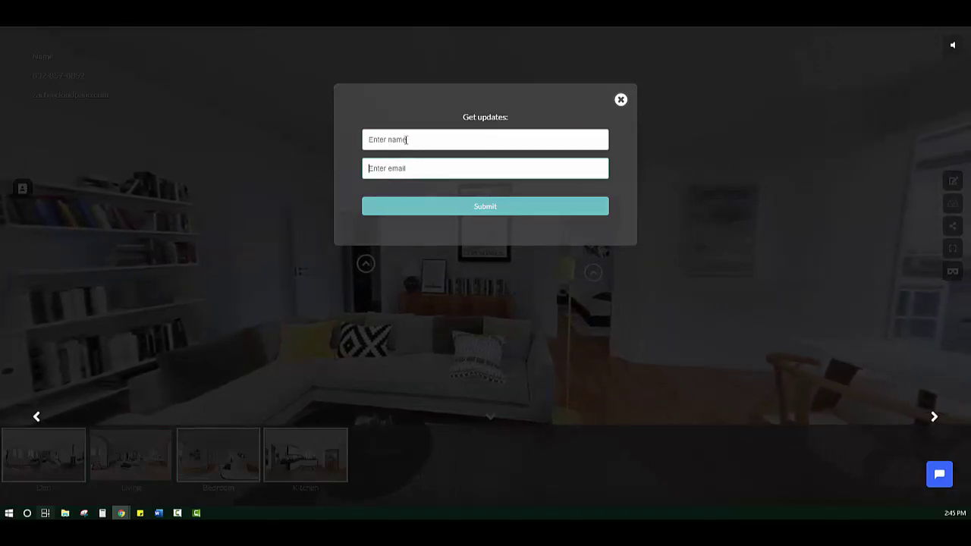
pyautogui.click(403, 168)
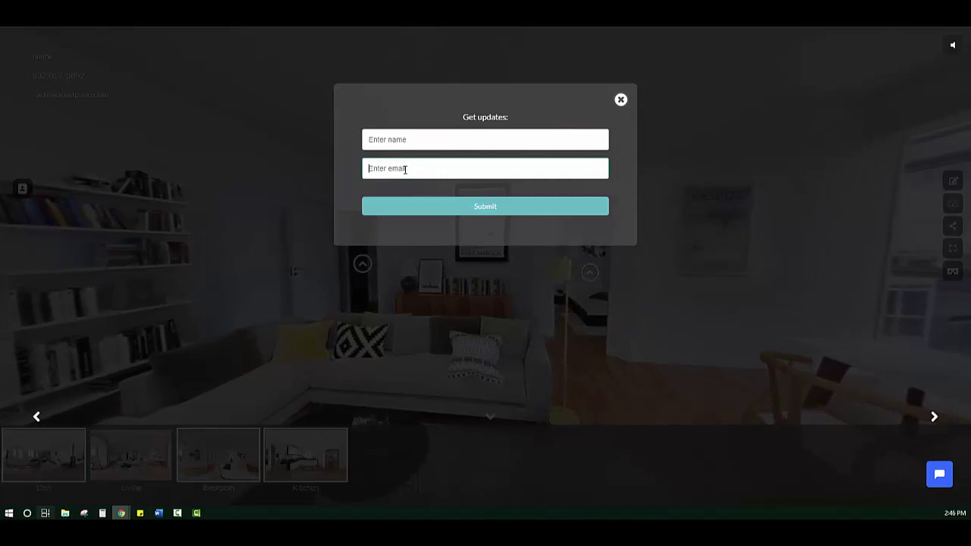
pyautogui.click(429, 147)
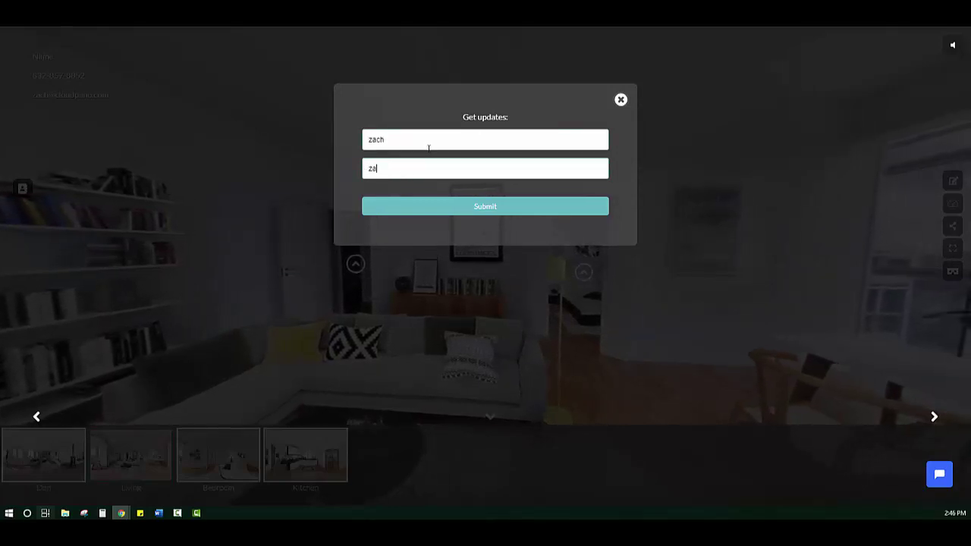
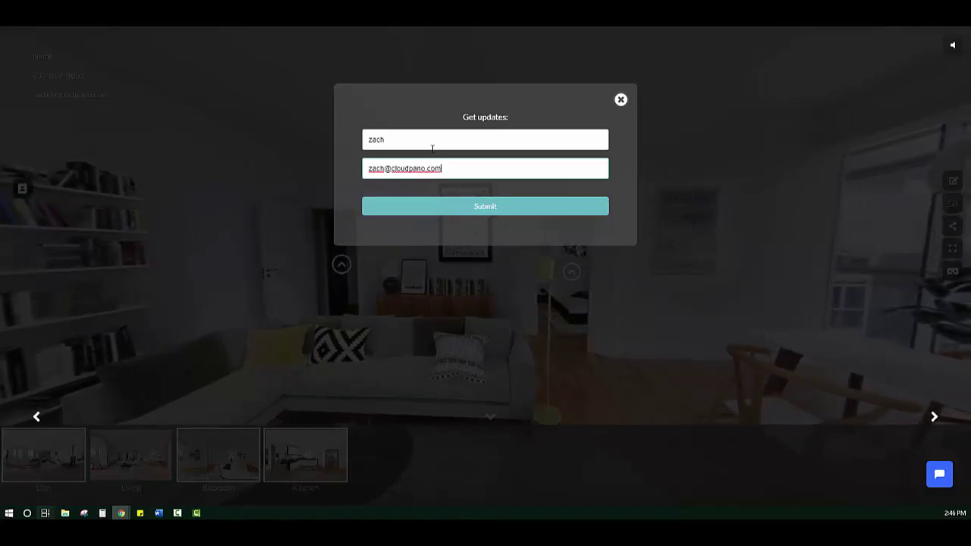
pyautogui.click(482, 207)
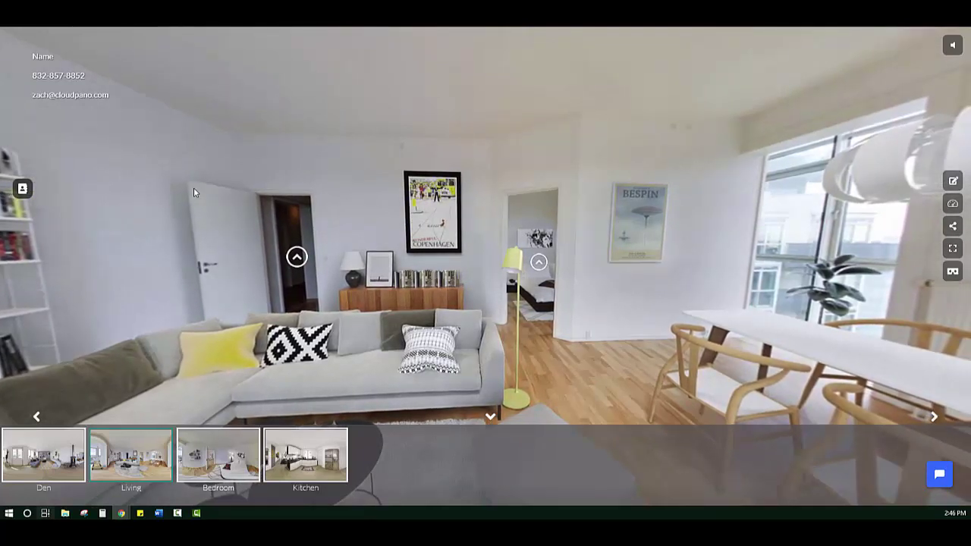
# - Reopen the request-information form, then close it with the X
pyautogui.click(22, 189)
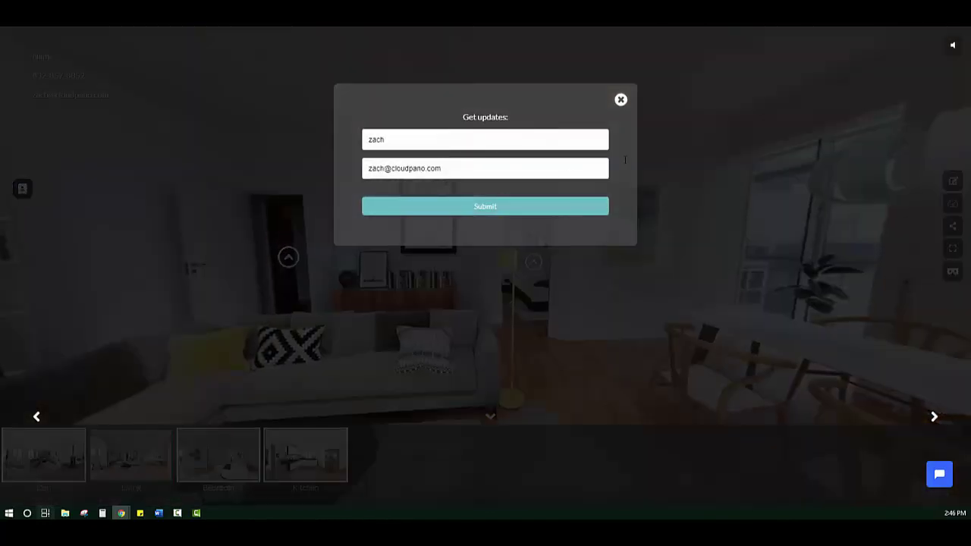
pyautogui.click(621, 100)
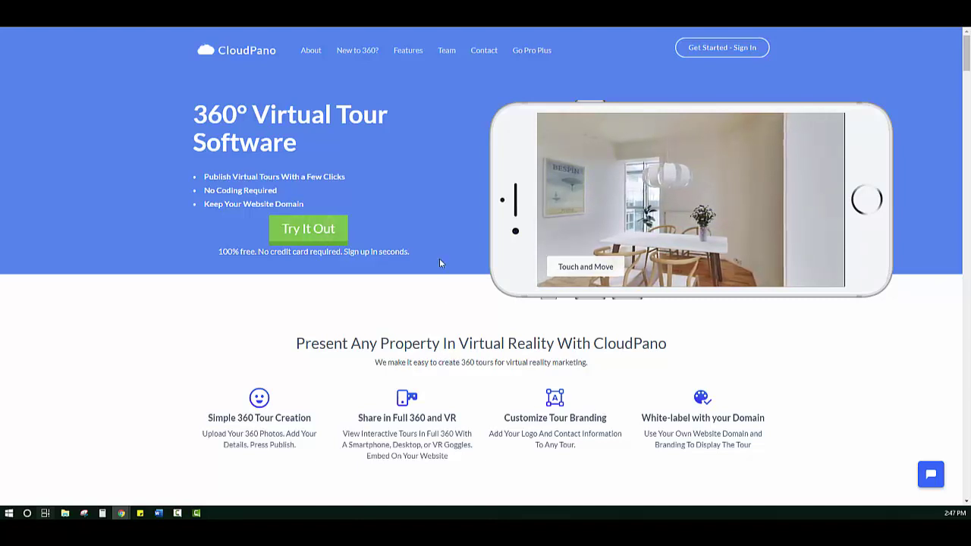
# - Go to the Pro Plus page showing the $49 monthly and $33 annual plans
pyautogui.click(529, 53)
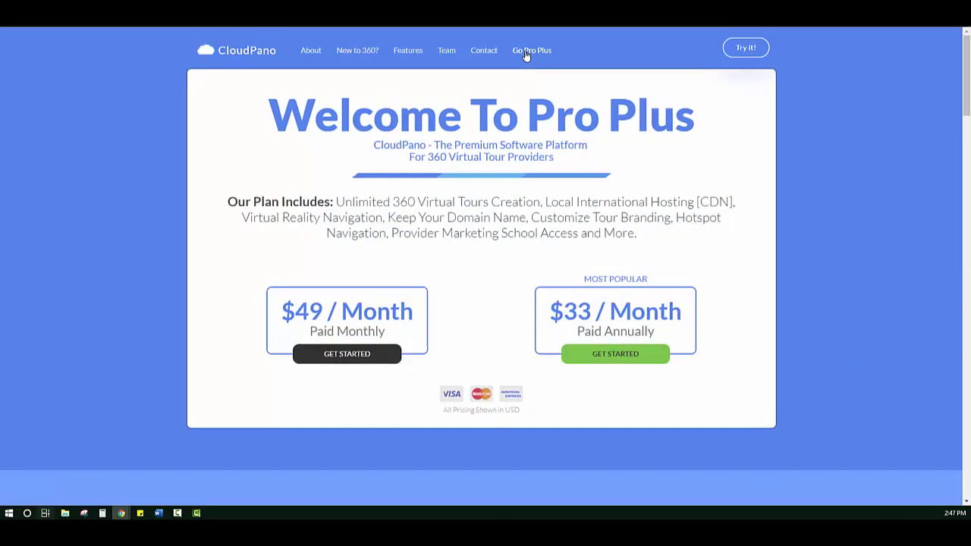